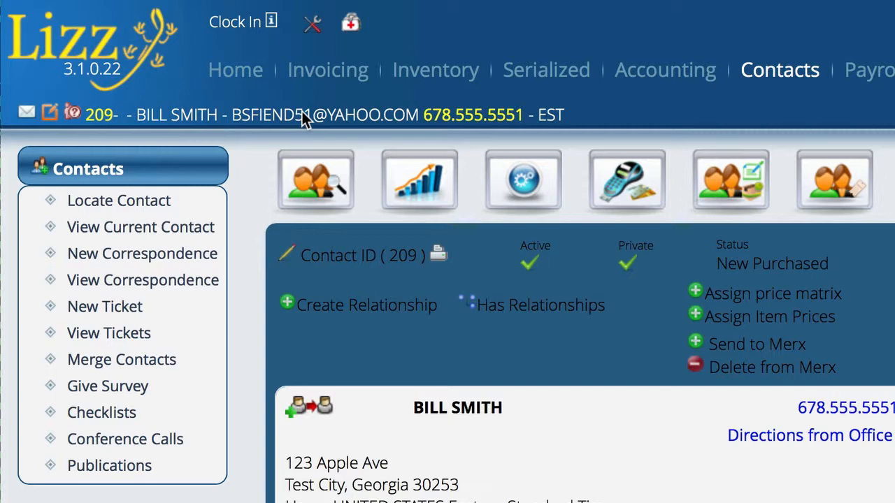
Log a new Sales Outgoing phone call for the contact, reaching the PreCall Wizard.
{"action": "left_click", "coordinate": [132, 262]}
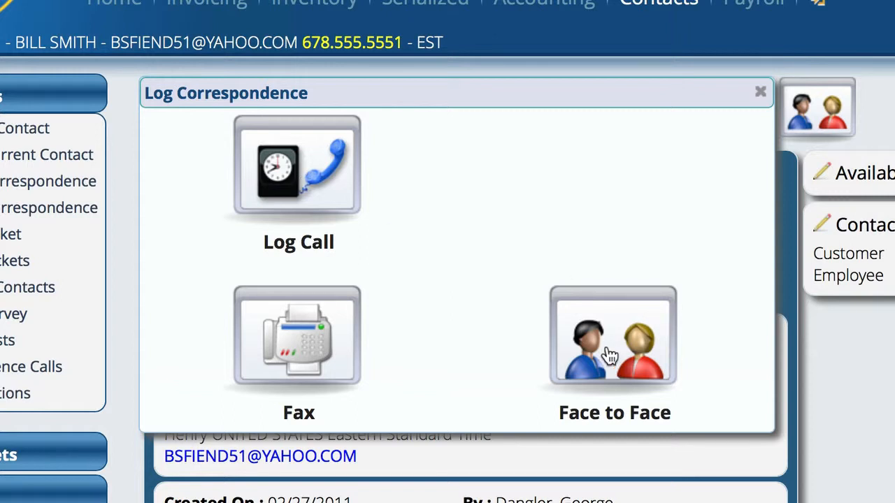
{"action": "left_click", "coordinate": [300, 174]}
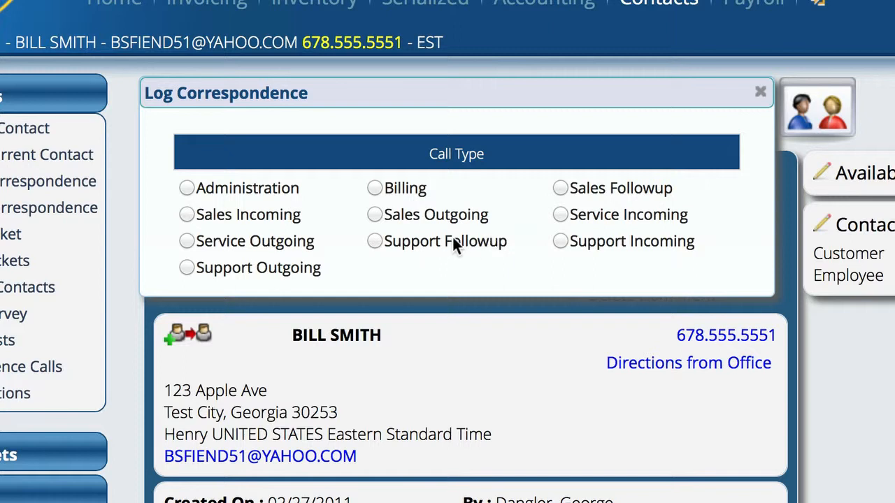
{"action": "left_click", "coordinate": [374, 215]}
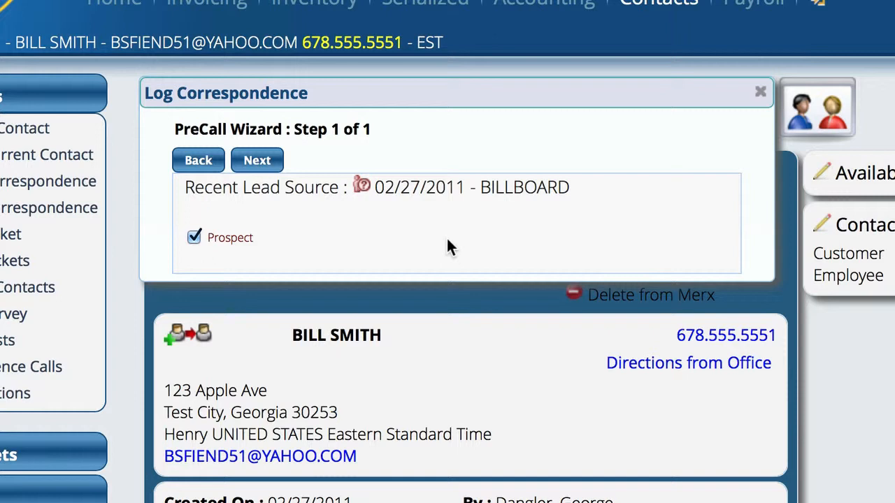
Start the call from the PreCall Wizard, then switch to the Invoicing section.
{"action": "left_click", "coordinate": [257, 162]}
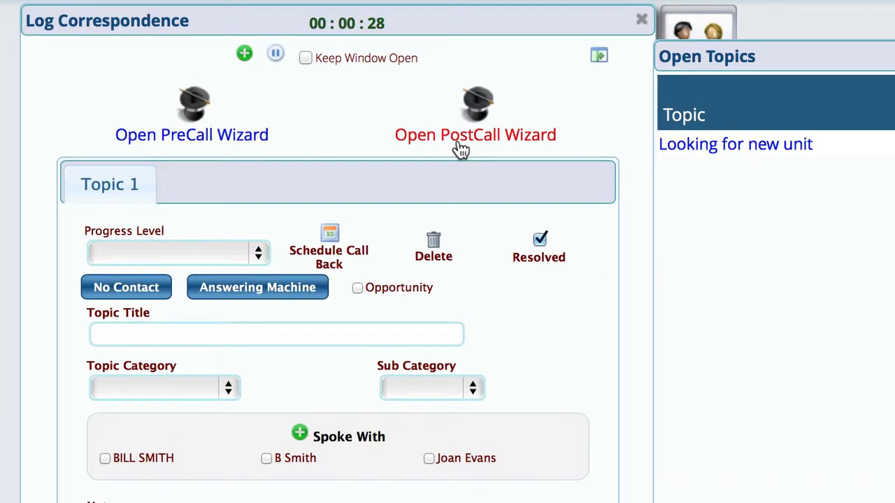
{"action": "scroll", "coordinate": [782, 243], "scroll_direction": "down", "scroll_amount": 3}
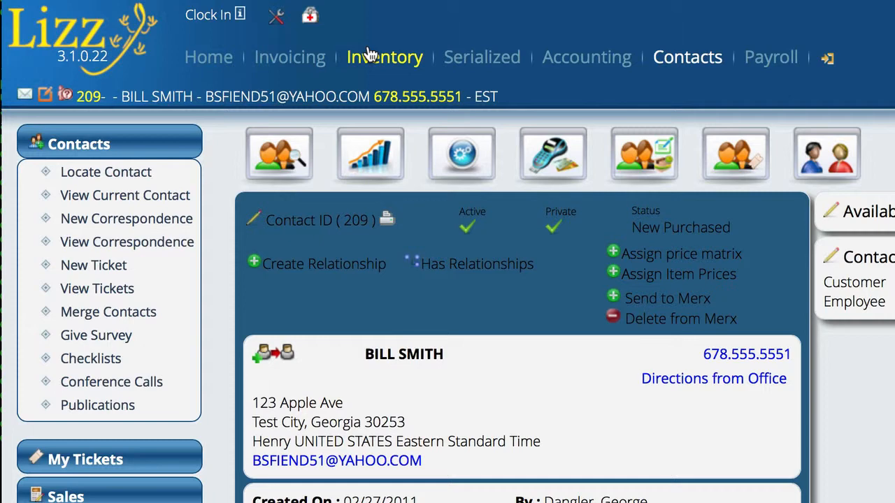
{"action": "left_click", "coordinate": [369, 56]}
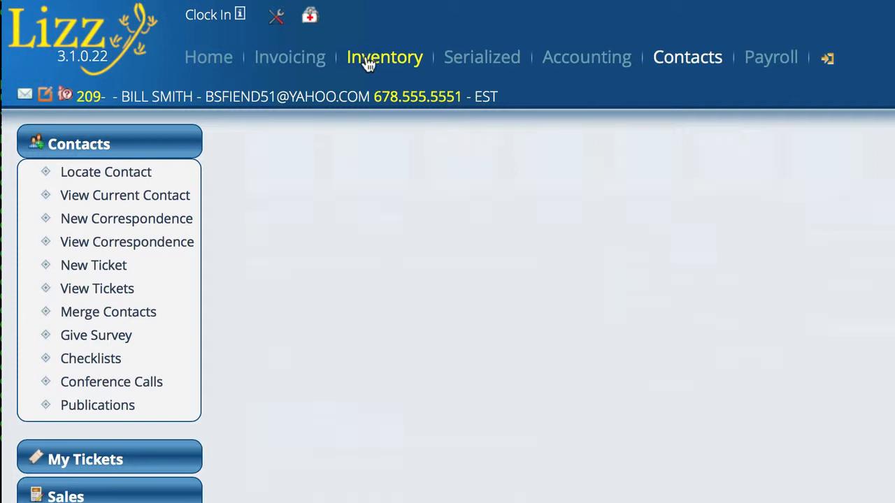
{"action": "left_click", "coordinate": [289, 56]}
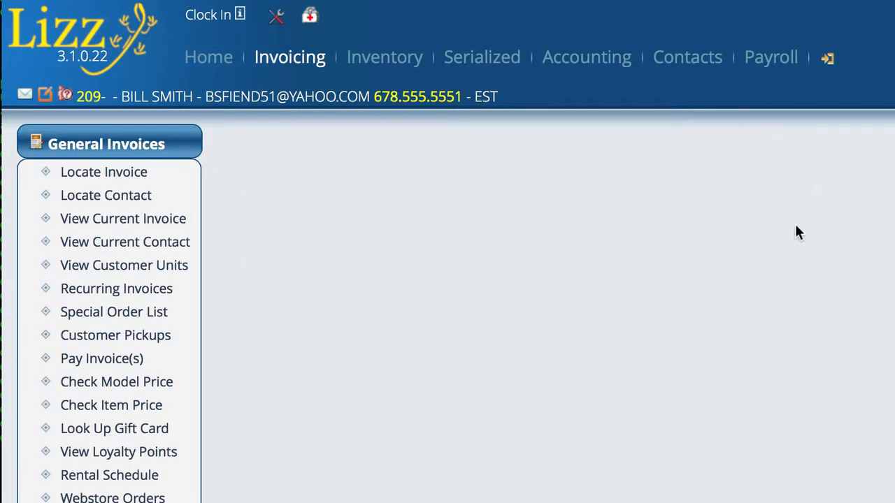
{"action": "scroll", "coordinate": [794, 227], "scroll_direction": "down", "scroll_amount": 6}
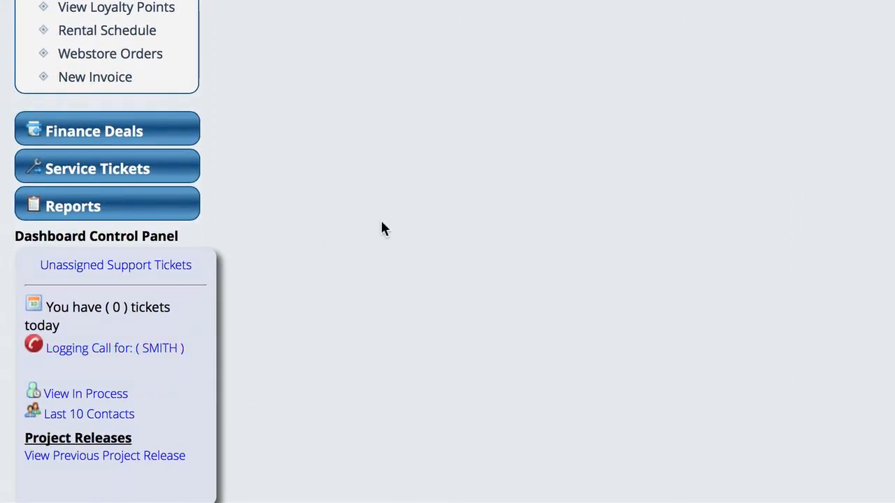
{"action": "scroll", "coordinate": [381, 222], "scroll_direction": "up", "scroll_amount": 3}
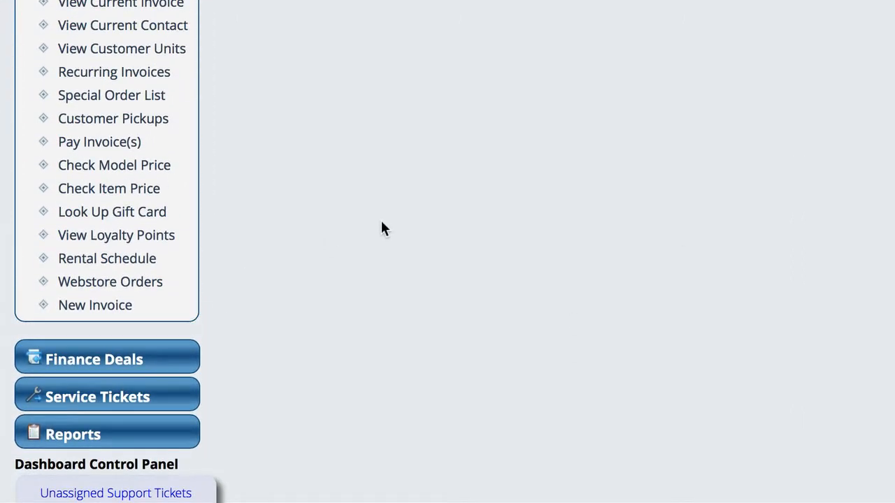
{"action": "scroll", "coordinate": [382, 228], "scroll_direction": "up", "scroll_amount": 3}
{"action": "scroll", "coordinate": [362, 395], "scroll_direction": "down", "scroll_amount": 6}
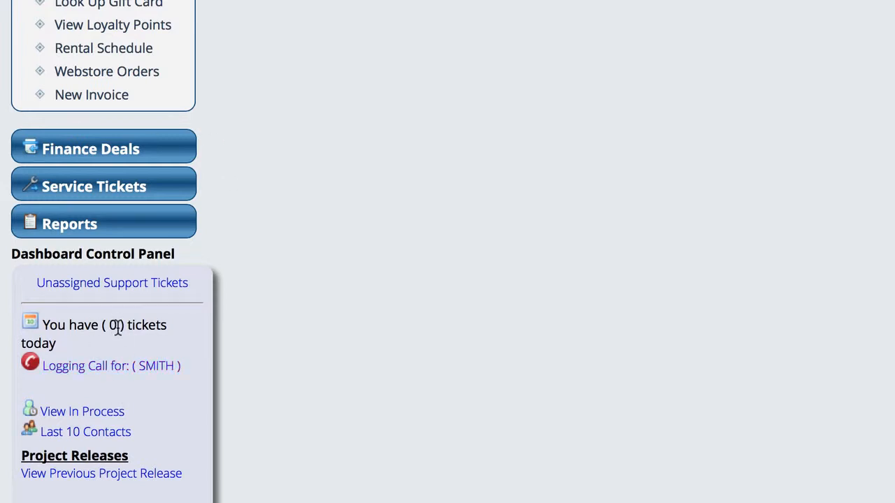
Reopen the running call log from the dashboard's Logging Call for link.
{"action": "left_click", "coordinate": [98, 372]}
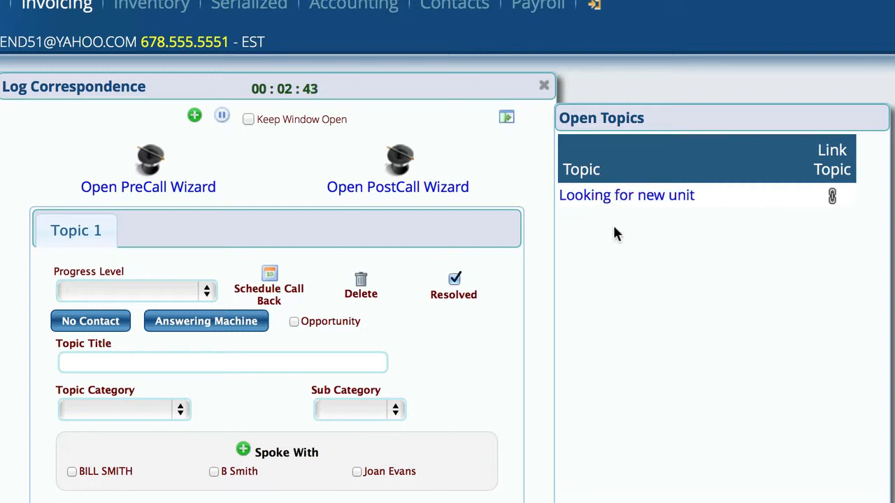
Review the 'Looking for new unit' topic history, then link it to the call as Topic 1.
{"action": "left_click", "coordinate": [646, 197]}
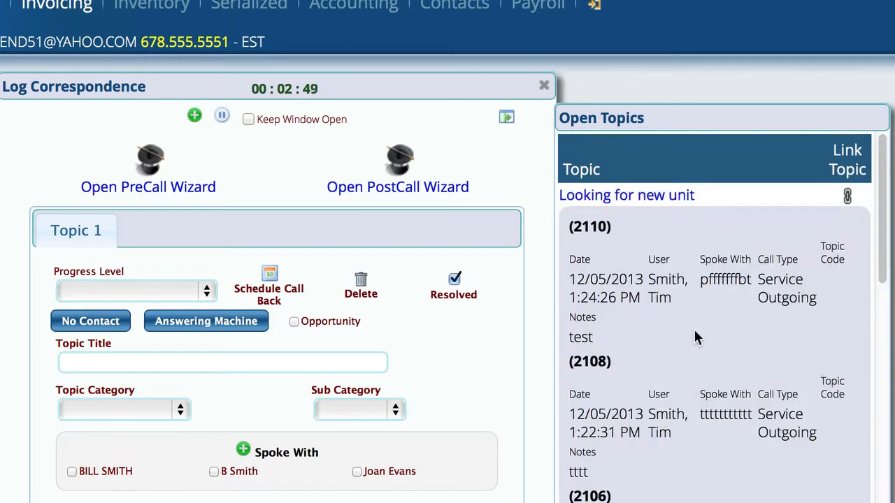
{"action": "scroll", "coordinate": [695, 334], "scroll_direction": "down", "scroll_amount": 3}
{"action": "scroll", "coordinate": [695, 334], "scroll_direction": "down", "scroll_amount": 5}
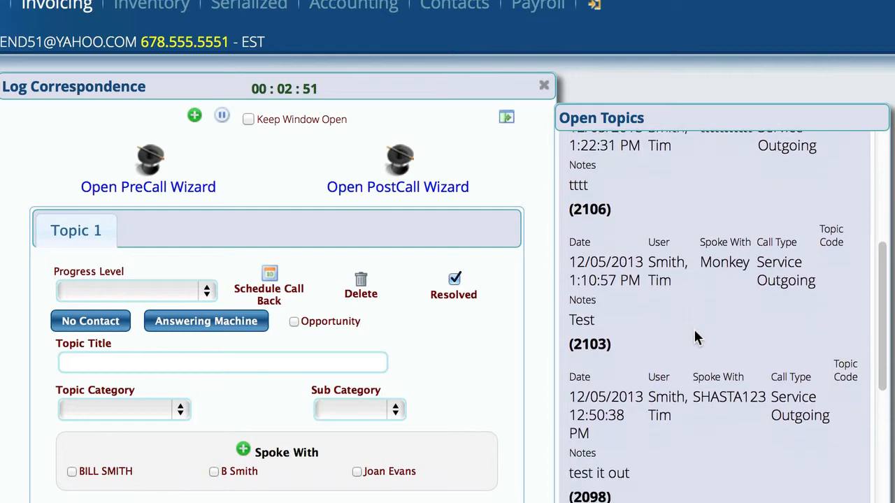
{"action": "scroll", "coordinate": [695, 334], "scroll_direction": "down", "scroll_amount": 5}
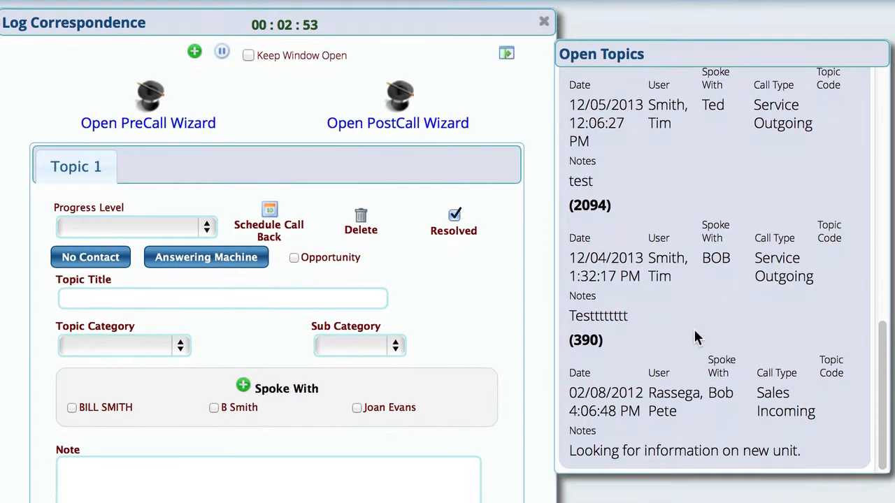
{"action": "scroll", "coordinate": [694, 337], "scroll_direction": "up", "scroll_amount": 4}
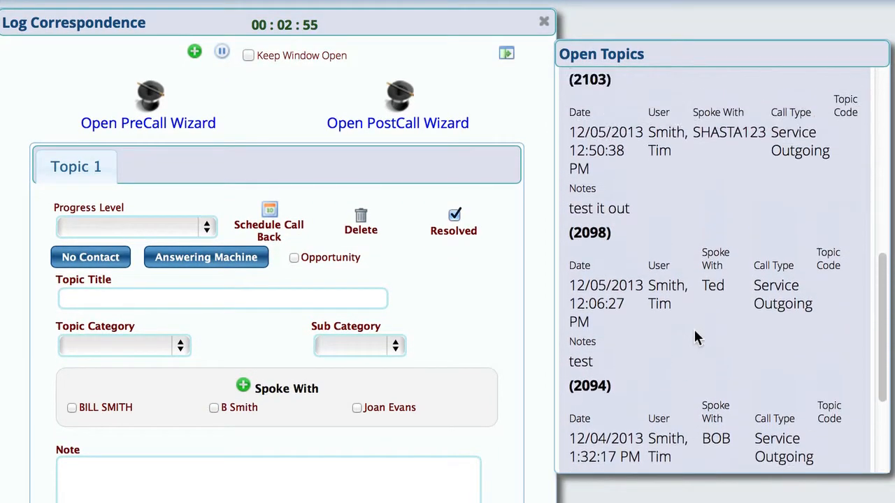
{"action": "scroll", "coordinate": [693, 327], "scroll_direction": "up", "scroll_amount": 6}
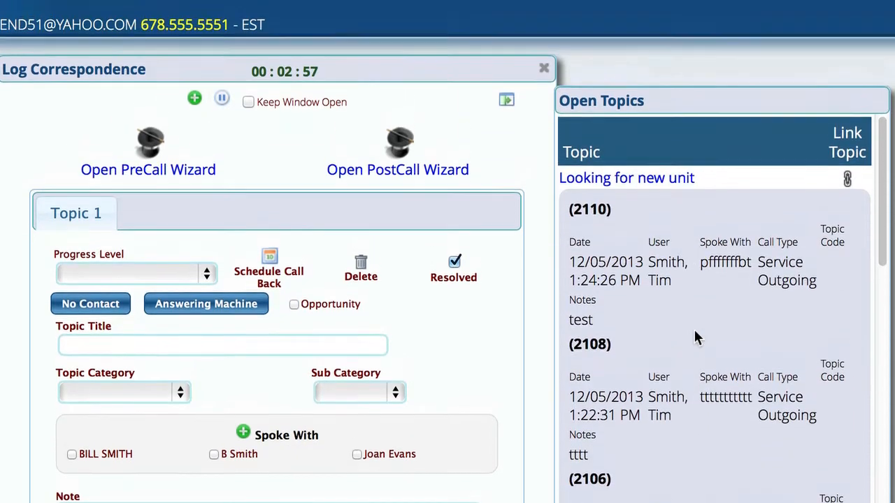
{"action": "left_click", "coordinate": [640, 183]}
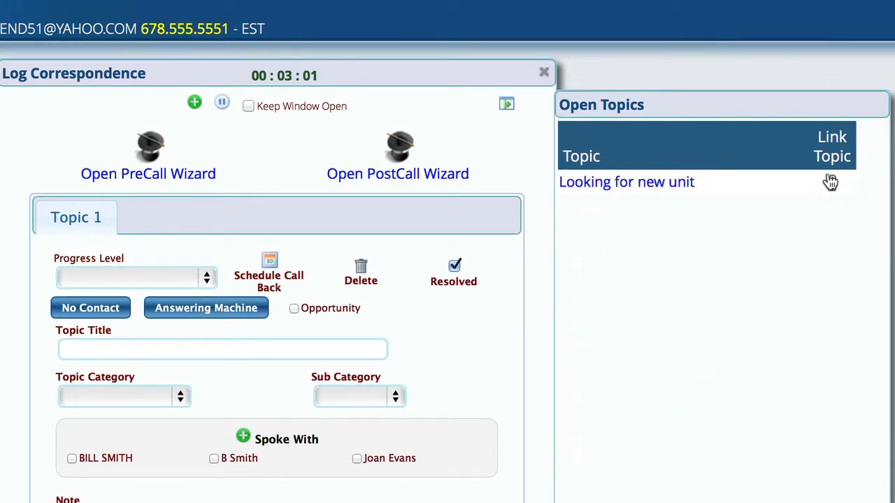
{"action": "left_click", "coordinate": [832, 185]}
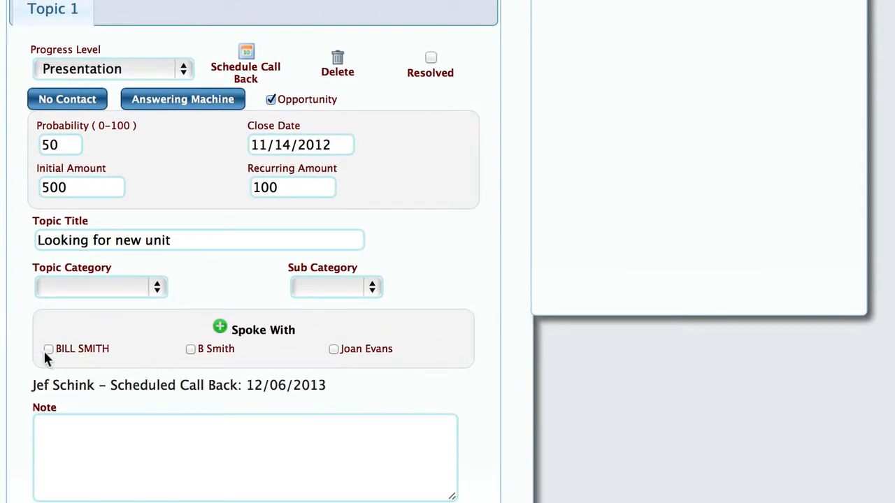
Mark the contact as spoken with and select the 12/06/2013 scheduled call-back line.
{"action": "left_click", "coordinate": [46, 349]}
{"action": "scroll", "coordinate": [217, 400], "scroll_direction": "down", "scroll_amount": 2}
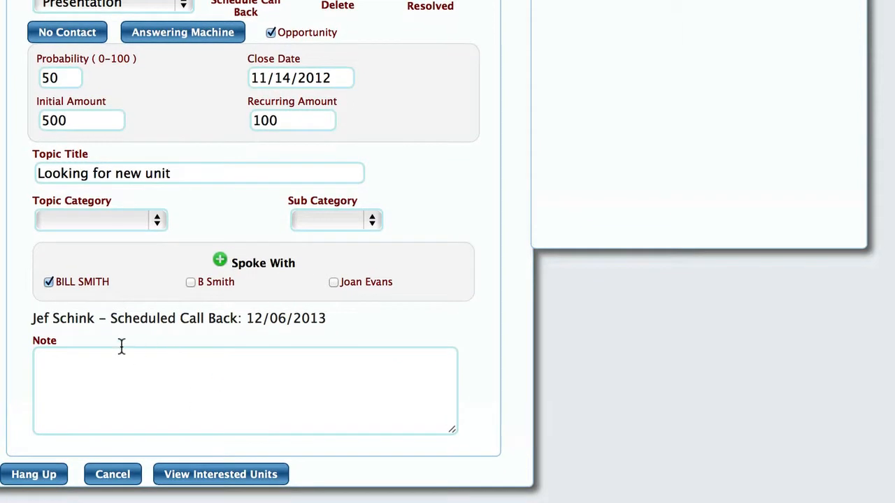
{"action": "left_click_drag", "start_coordinate": [31, 319], "coordinate": [342, 314]}
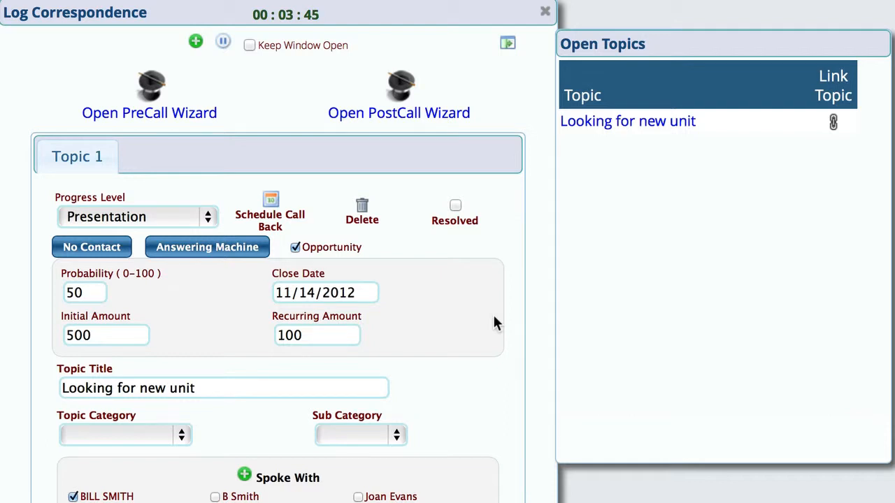
Enter the note 'asdsdqsr' for Topic 1.
{"action": "scroll", "coordinate": [494, 323], "scroll_direction": "down", "scroll_amount": 3}
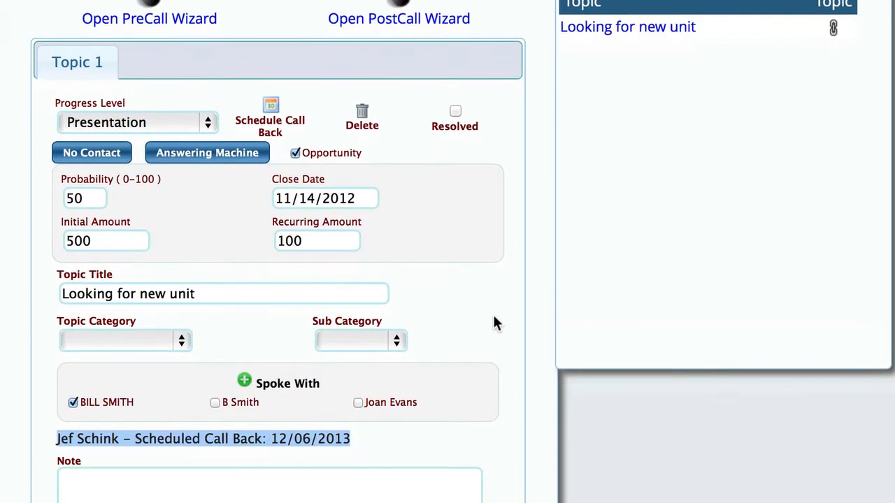
{"action": "scroll", "coordinate": [493, 323], "scroll_direction": "up", "scroll_amount": 2}
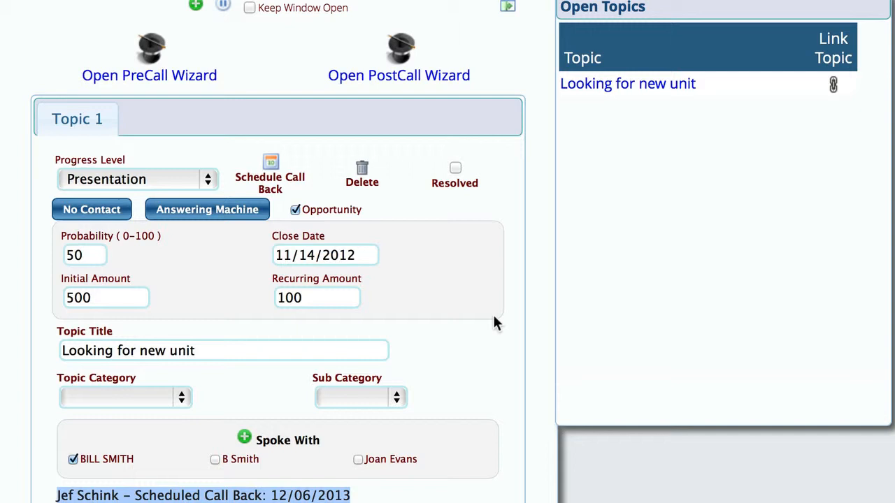
{"action": "left_click", "coordinate": [189, 437]}
{"action": "type", "text": "asdsdqsr"}
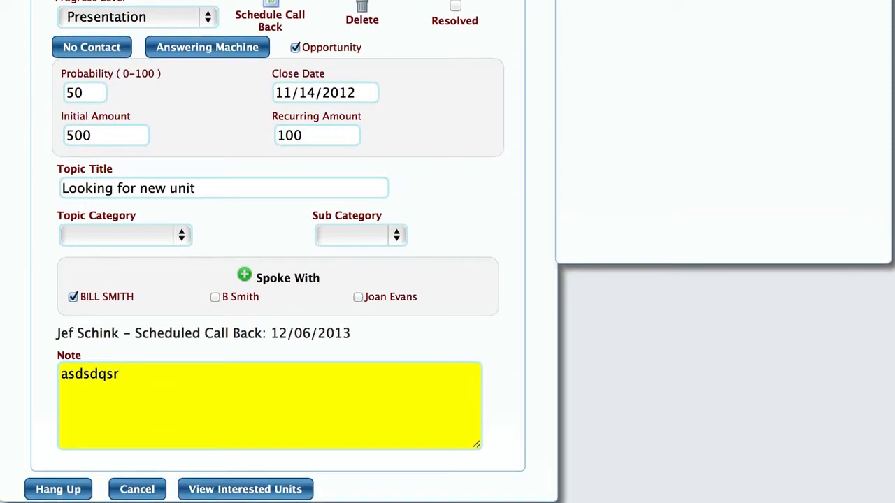
Open the contact's interested units view, then close it again.
{"action": "left_click", "coordinate": [249, 489]}
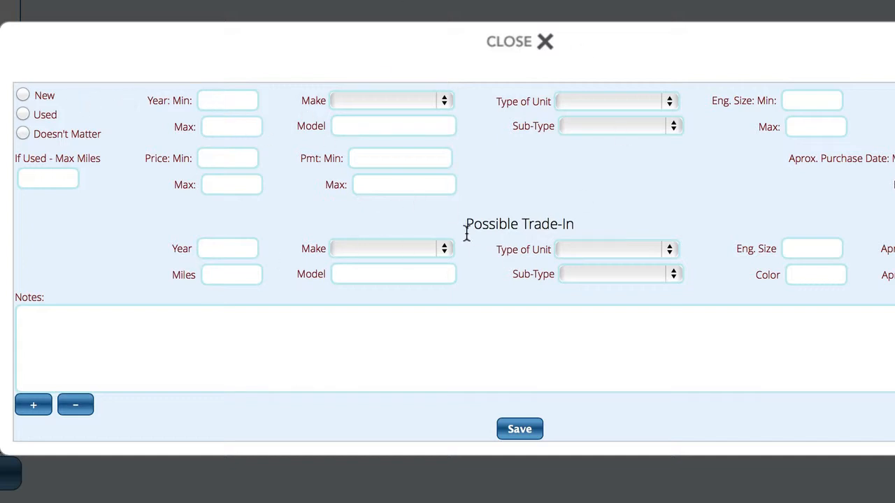
{"action": "left_click", "coordinate": [516, 46]}
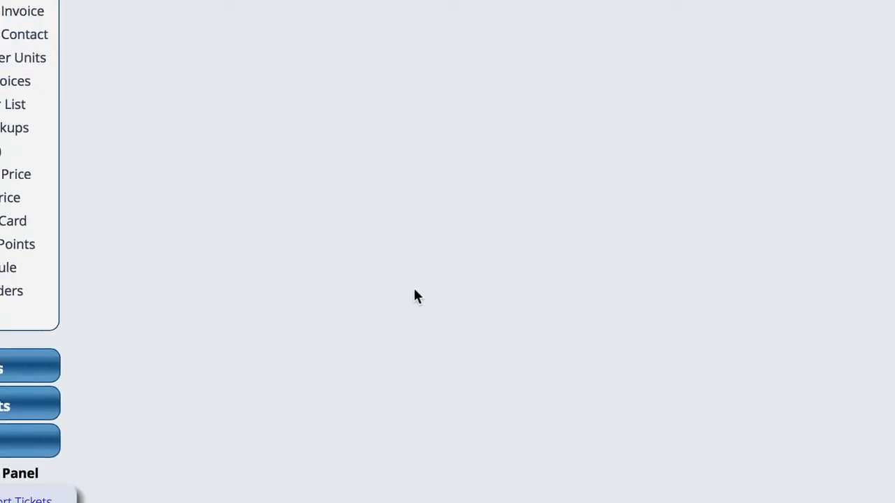
Reopen the call log, hang up, and complete the PostCall Wizard.
{"action": "left_click", "coordinate": [118, 475]}
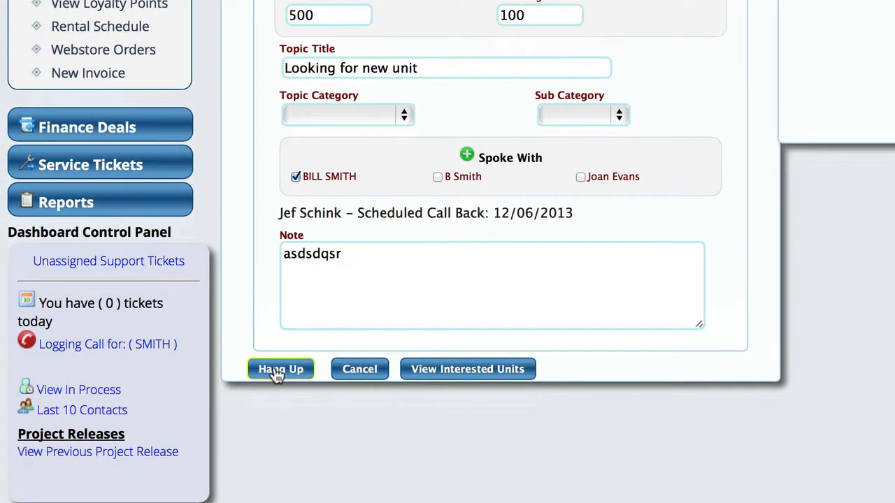
{"action": "left_click", "coordinate": [280, 369]}
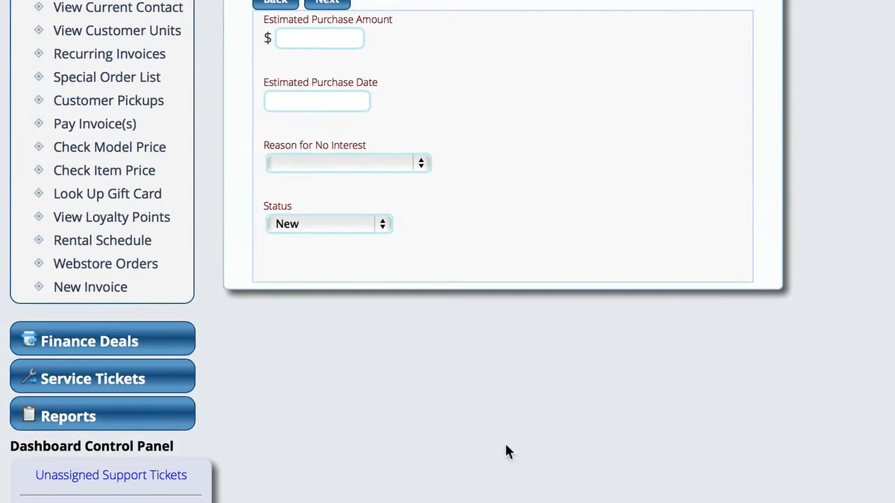
{"action": "scroll", "coordinate": [572, 229], "scroll_direction": "up", "scroll_amount": 3}
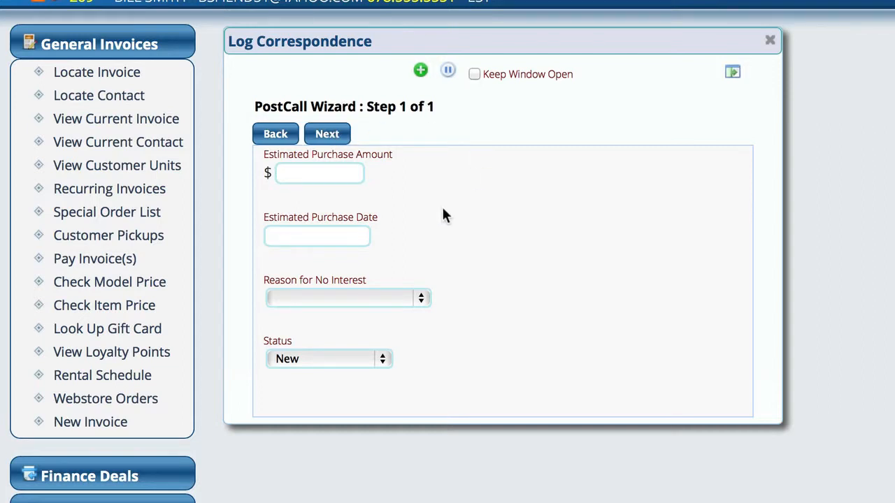
{"action": "left_click", "coordinate": [327, 135]}
{"action": "scroll", "coordinate": [509, 380], "scroll_direction": "up", "scroll_amount": 3}
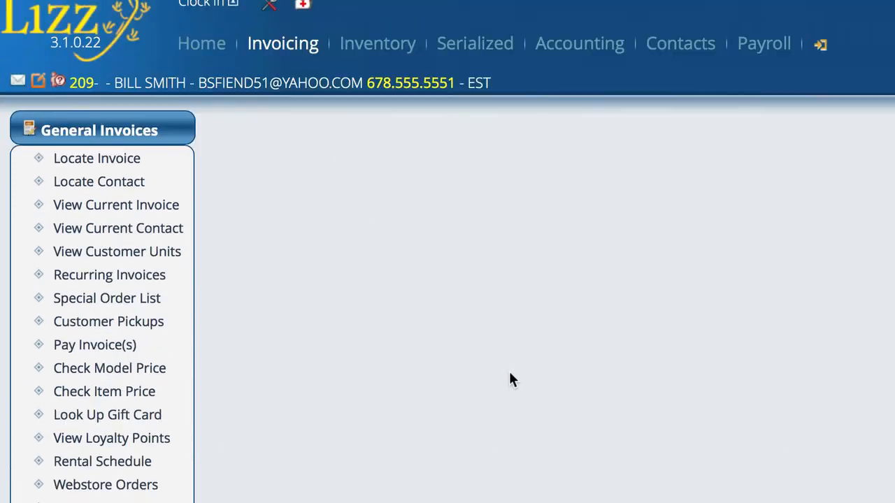